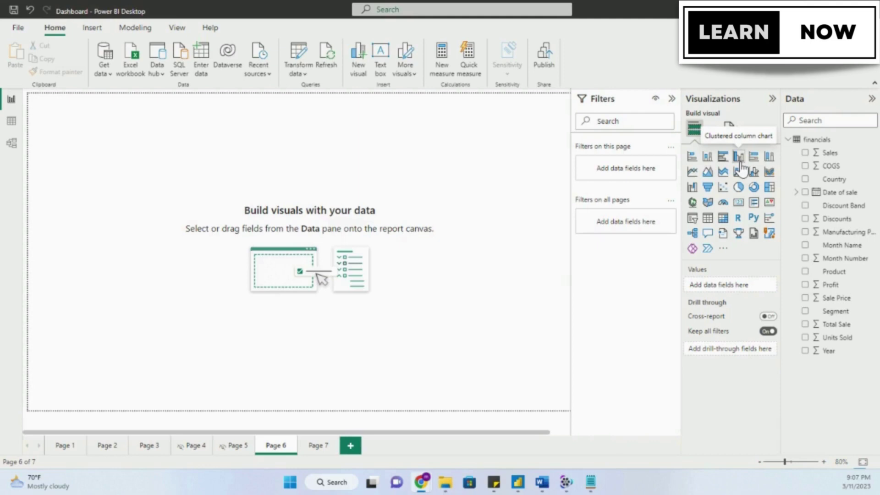
# Move and enlarge the blank column chart, then add Total Sale as its values, giving one ~128M column
pyautogui.click(740, 161)
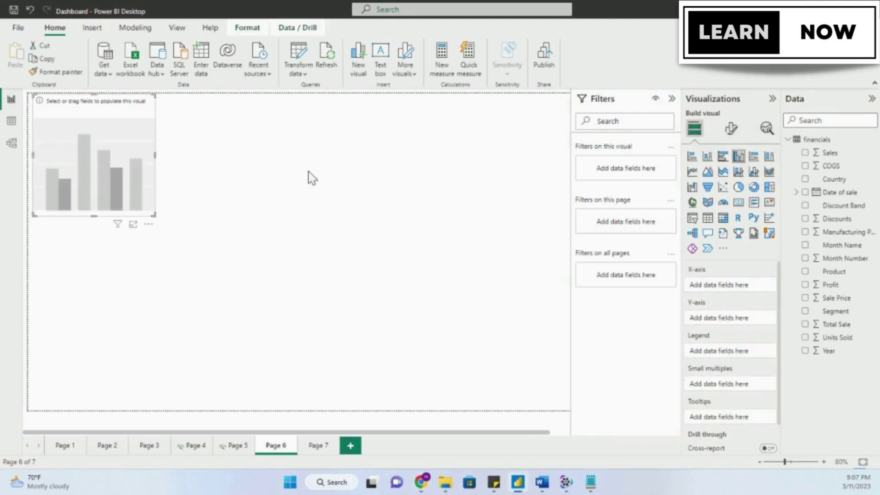
pyautogui.moveTo(120, 128); pyautogui.dragTo(220, 174)
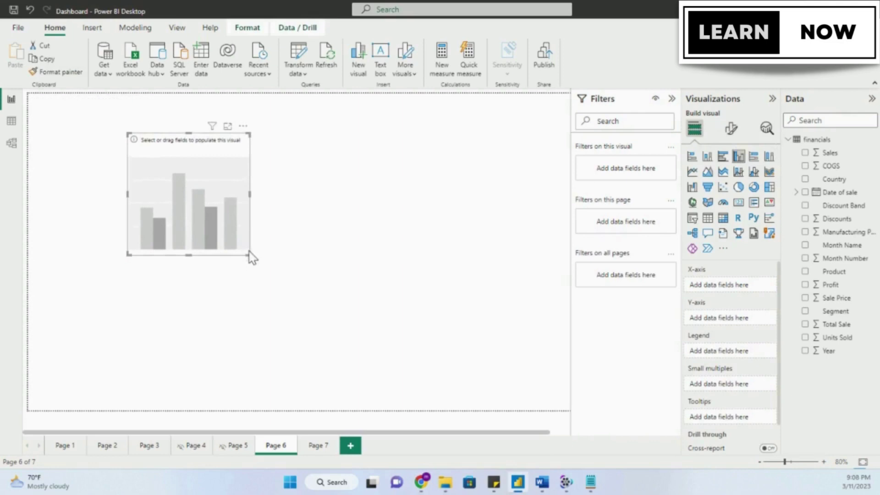
pyautogui.moveTo(248, 255); pyautogui.dragTo(418, 319)
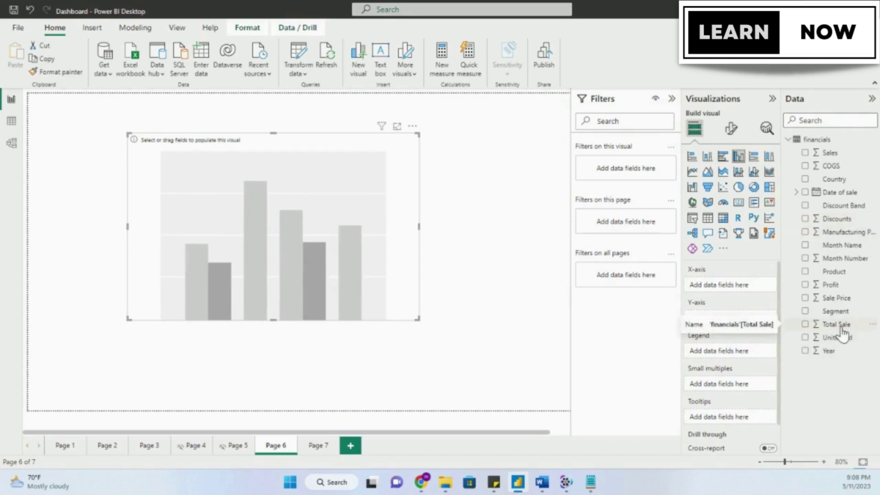
pyautogui.moveTo(842, 329); pyautogui.dragTo(739, 323)
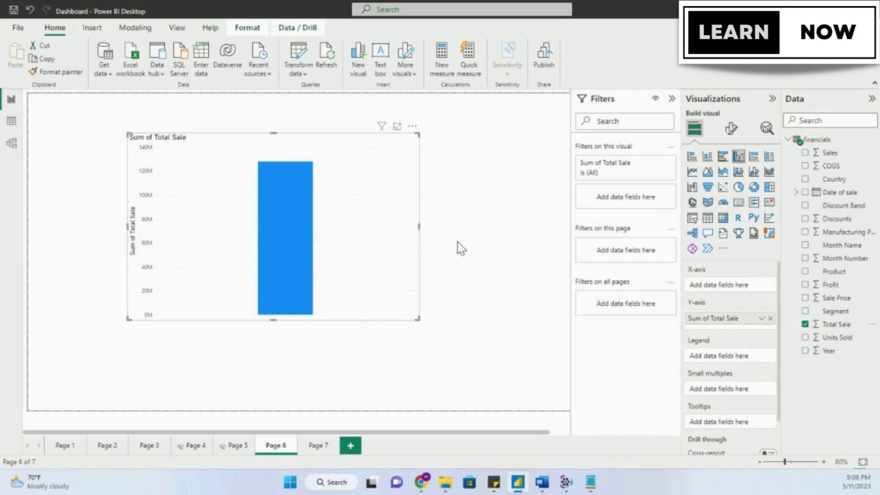
# Reselect the chart, expand Date of sale to show Year, Quarter, Month, Day, and widen the Data pane
pyautogui.click(474, 262)
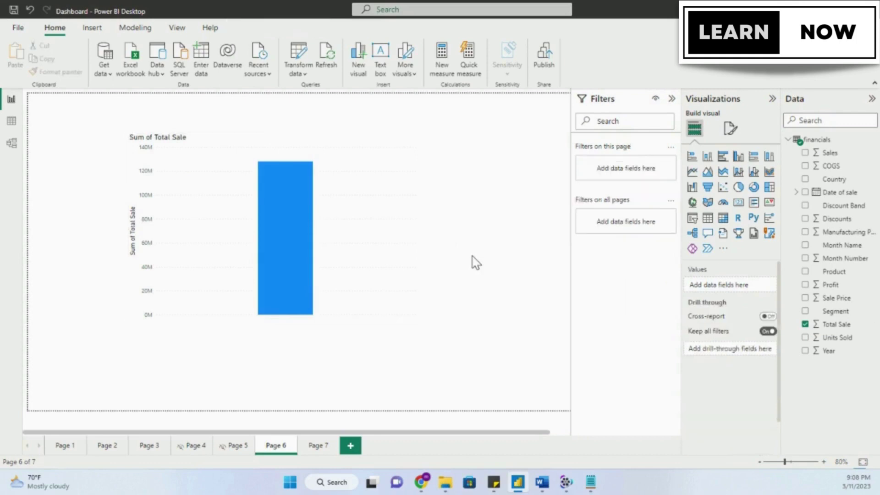
pyautogui.click(389, 212)
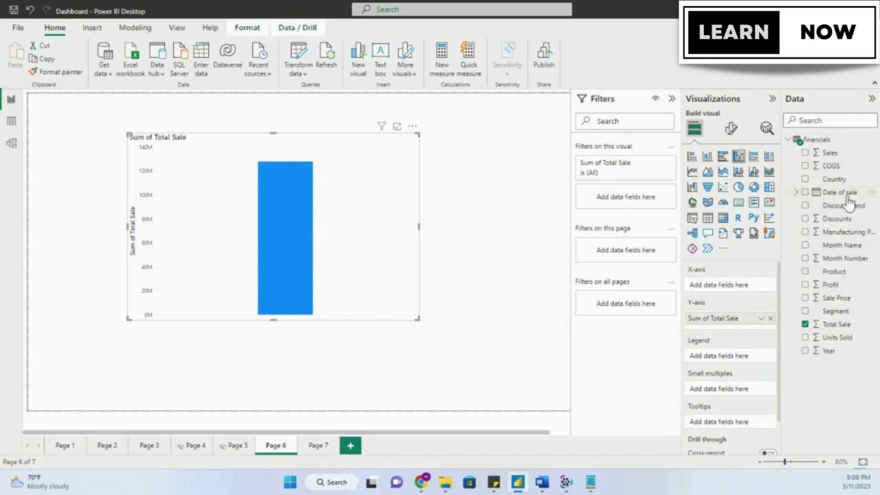
pyautogui.click(796, 193)
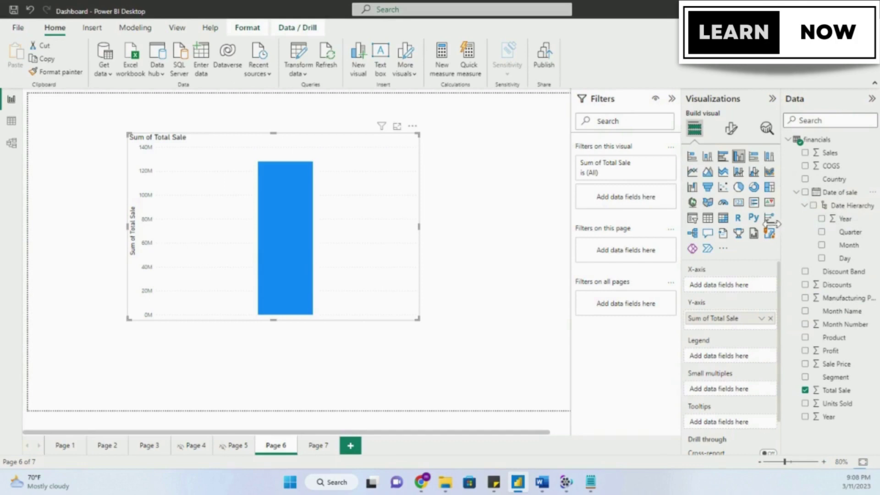
pyautogui.moveTo(772, 223); pyautogui.dragTo(738, 225)
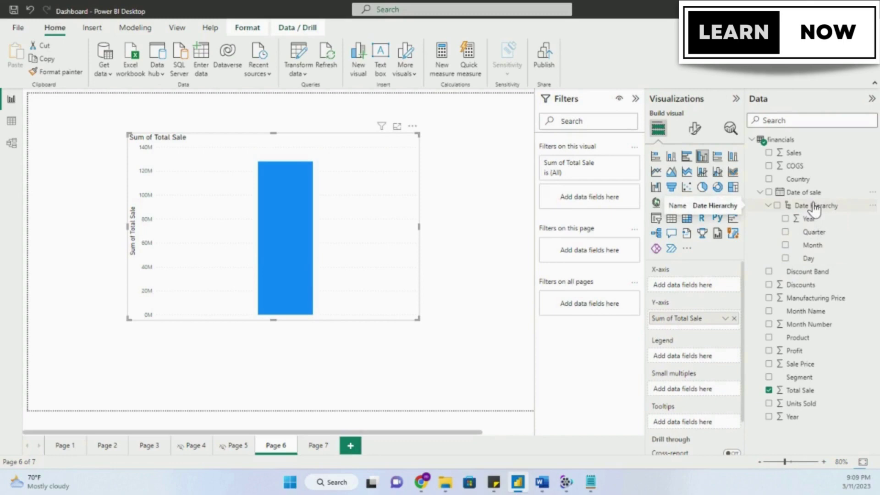
pyautogui.click(12, 120)
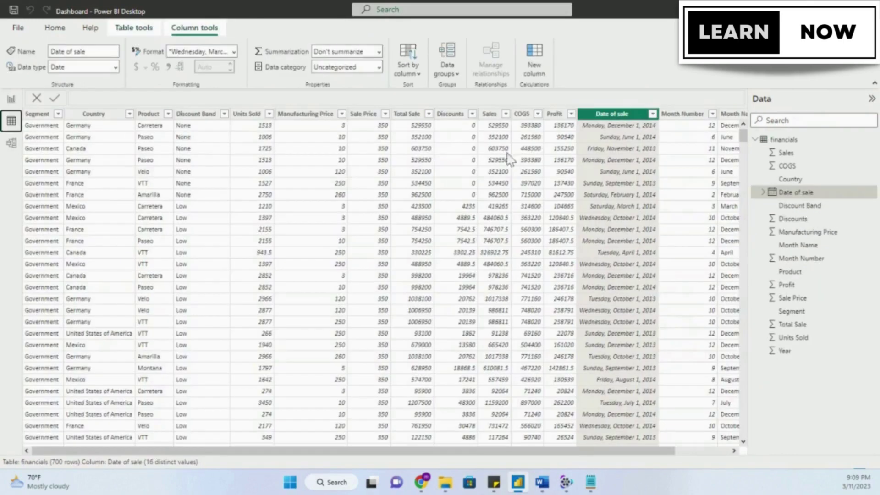
pyautogui.click(591, 137)
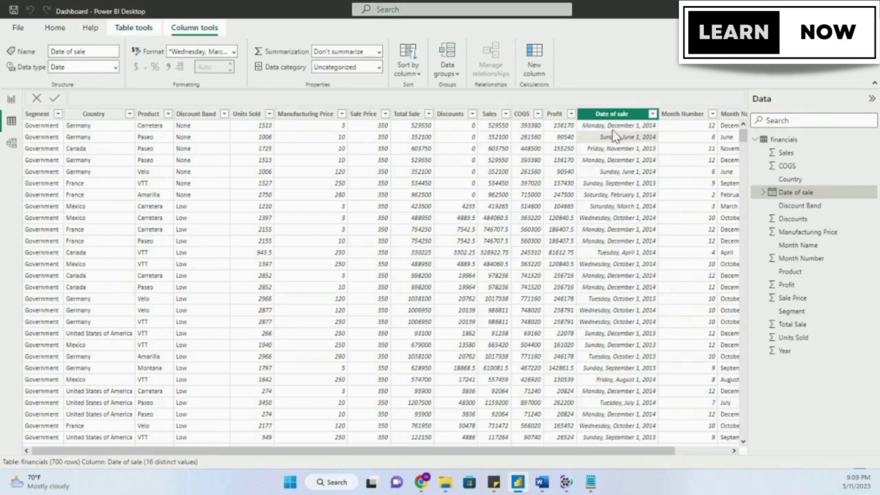
pyautogui.click(11, 99)
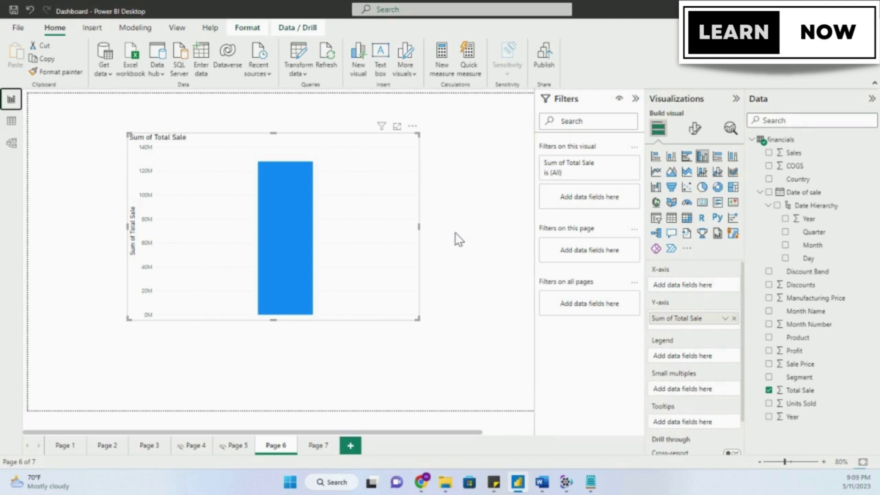
# Put the Date of sale hierarchy on the X-axis, splitting the chart into 2013 and 2014 columns
pyautogui.click(768, 206)
pyautogui.moveTo(792, 196); pyautogui.dragTo(690, 283)
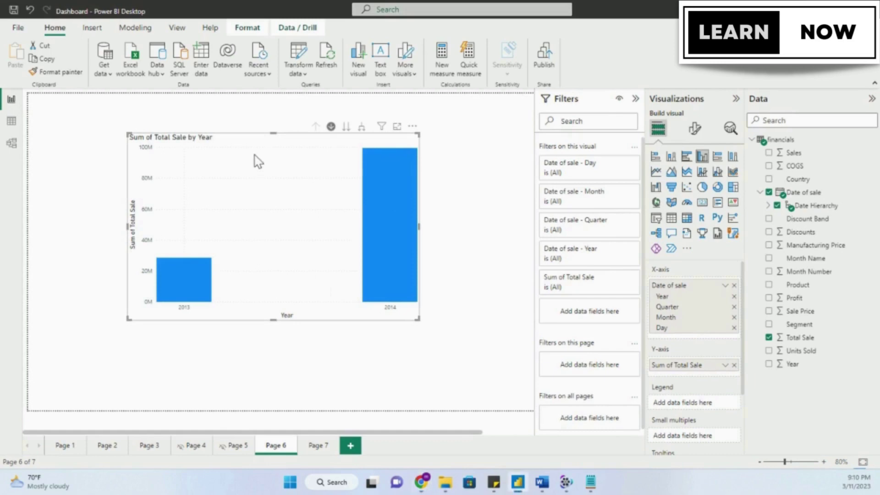
pyautogui.click(448, 202)
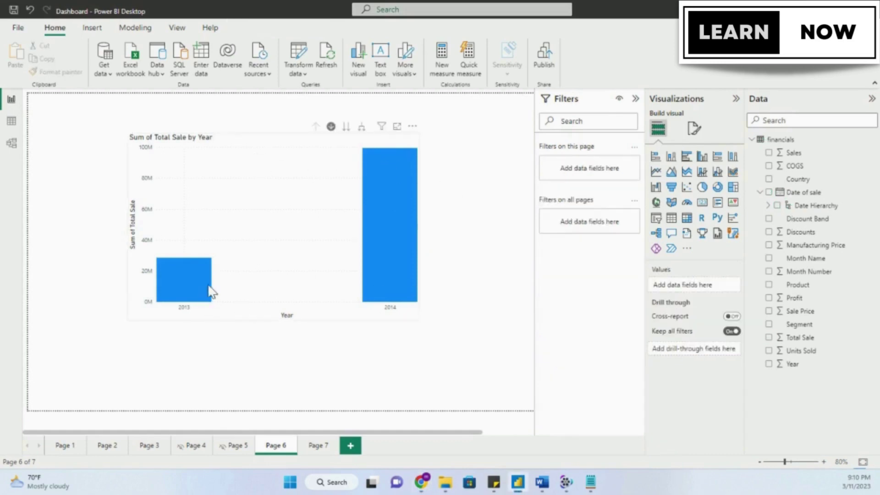
pyautogui.click(266, 151)
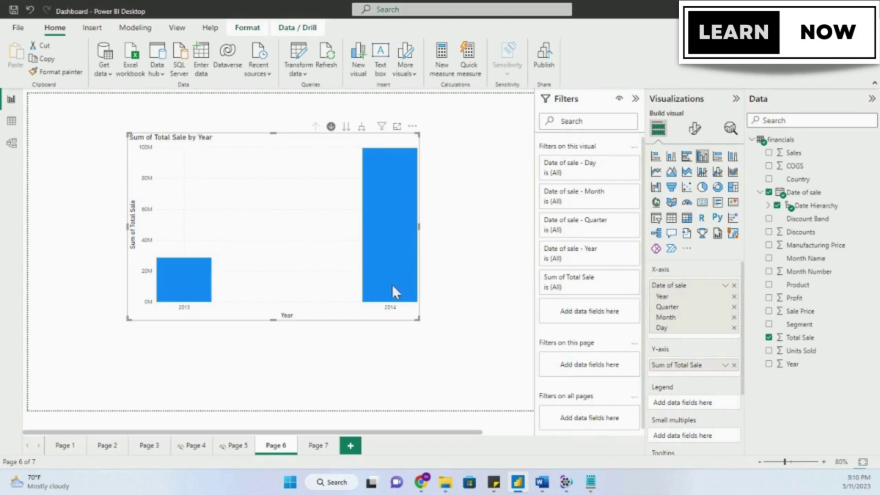
pyautogui.moveTo(383, 215)
# Toggle drill-down mode, drill into the 2013 quarters, then drill back up to yearly totals
pyautogui.click(331, 127)
pyautogui.click(330, 129)
pyautogui.moveTo(369, 195)
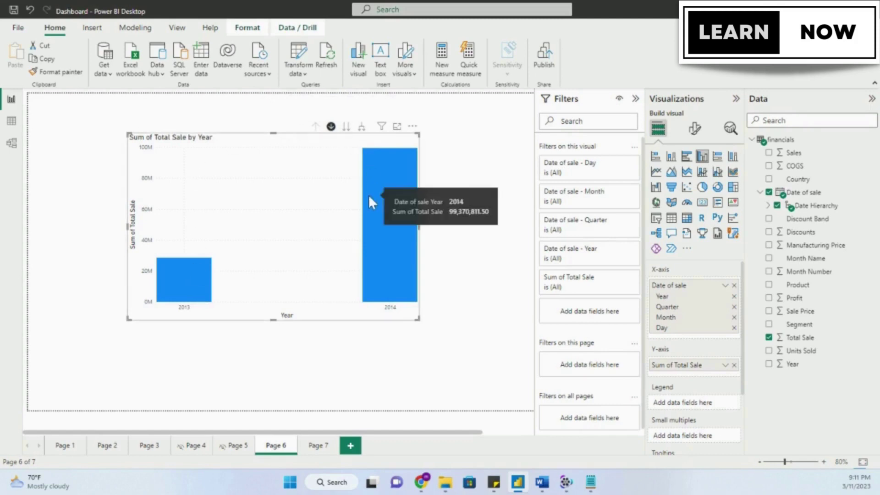
pyautogui.click(200, 273)
pyautogui.click(316, 127)
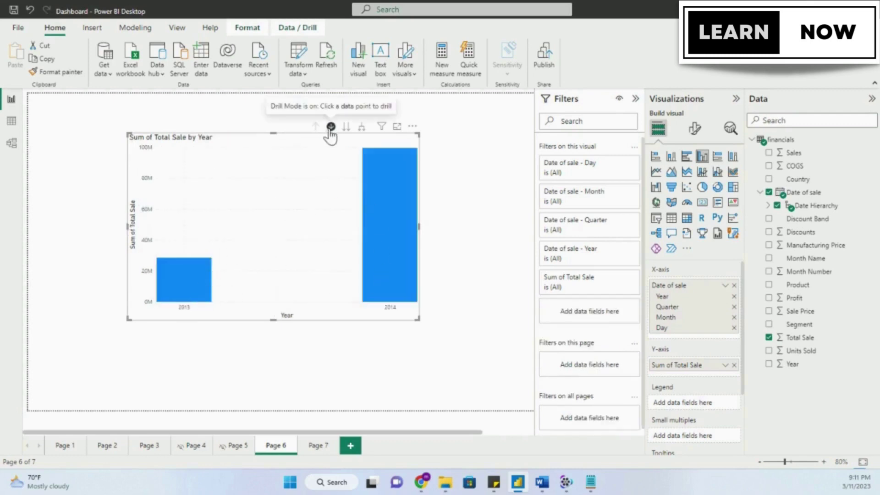
# Clear the 2013 column highlight and turn drill-down mode back on
pyautogui.click(190, 284)
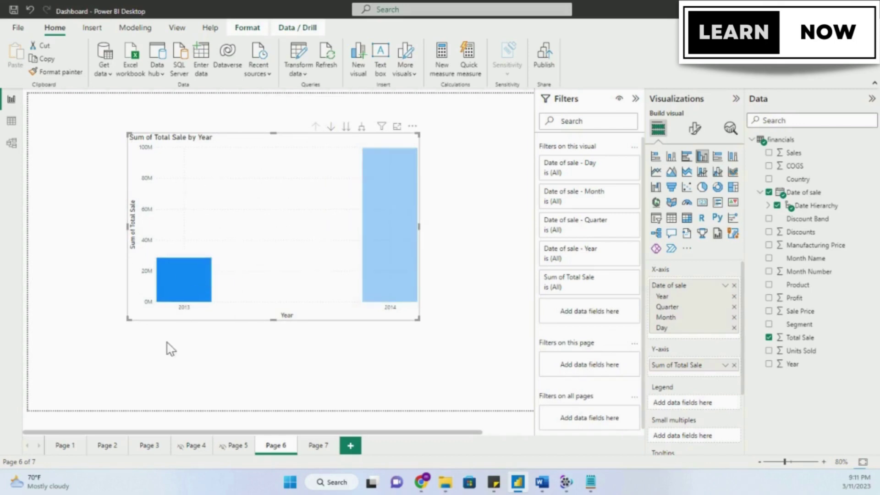
pyautogui.click(277, 152)
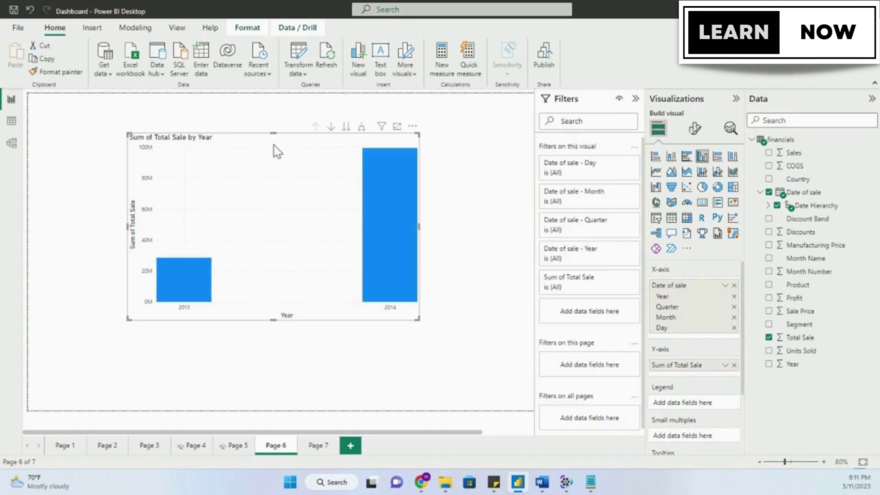
pyautogui.click(330, 129)
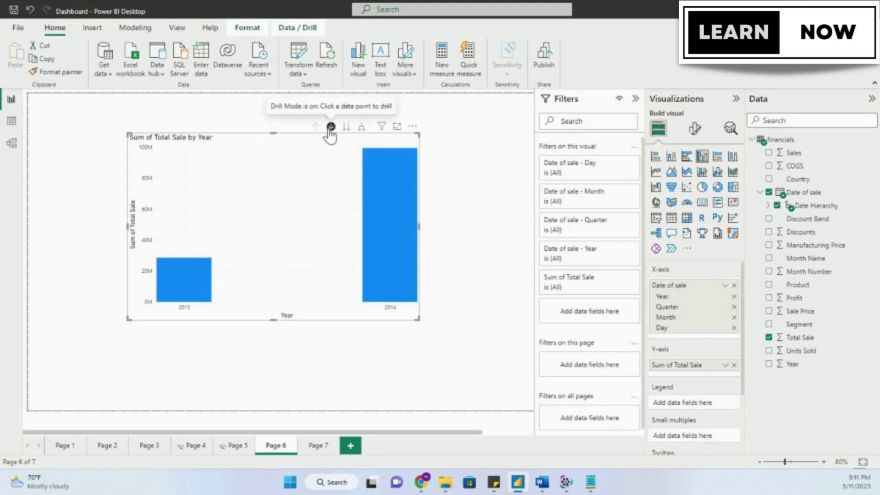
pyautogui.click(186, 281)
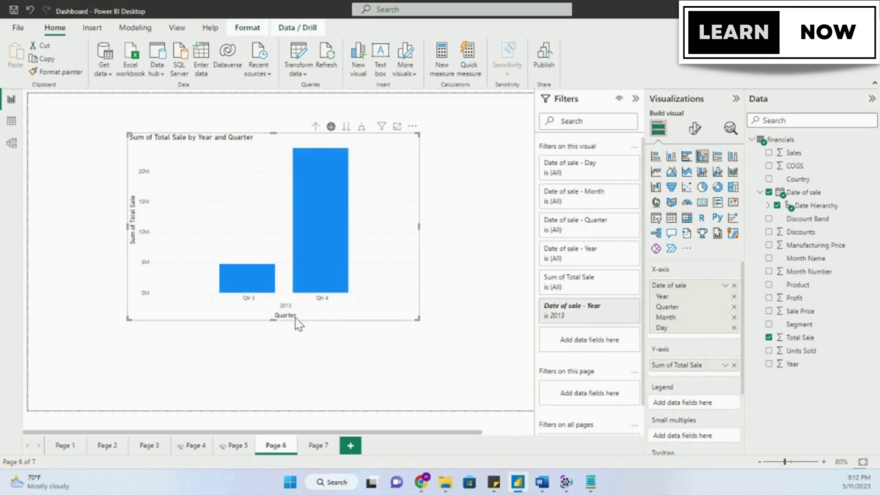
pyautogui.moveTo(321, 262)
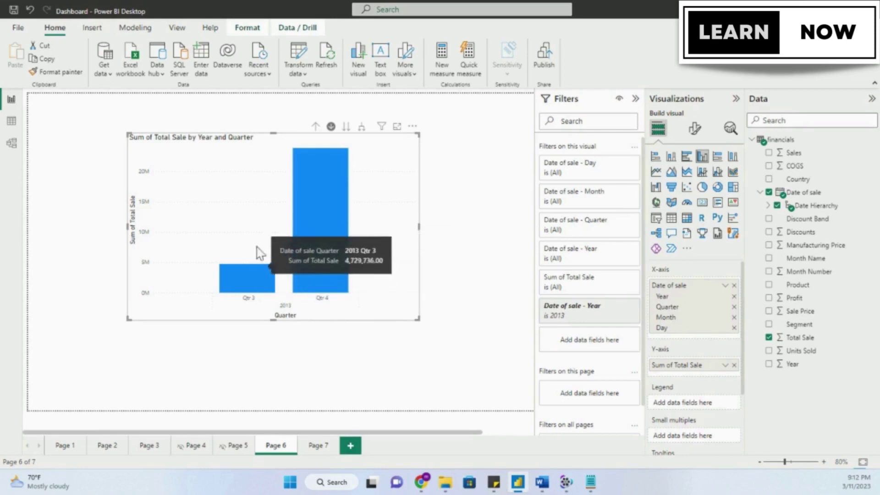
pyautogui.click(312, 225)
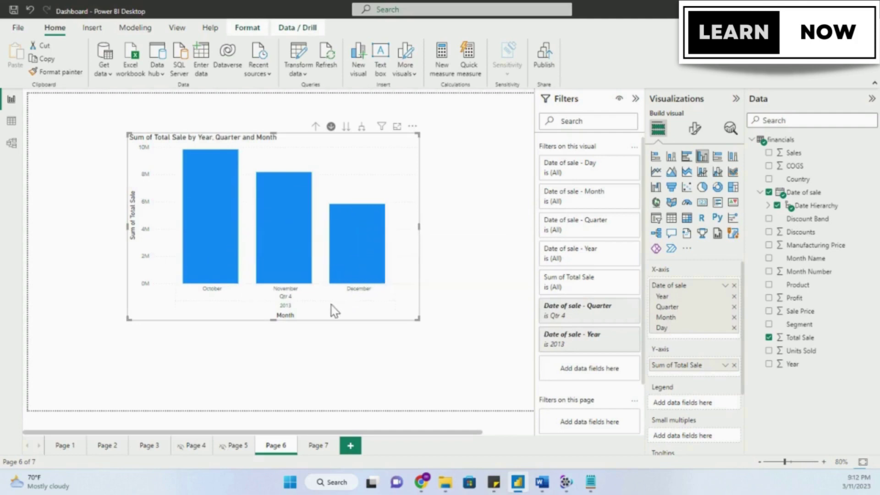
pyautogui.click(287, 226)
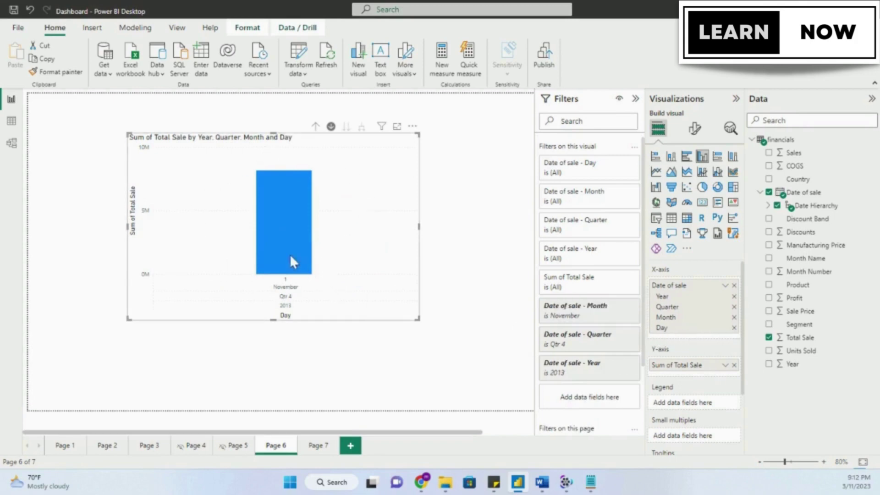
pyautogui.click(316, 127)
# Return to yearly totals, then drill through 2014, Qtr 1 and January down to day level
pyautogui.click(315, 127)
pyautogui.click(316, 127)
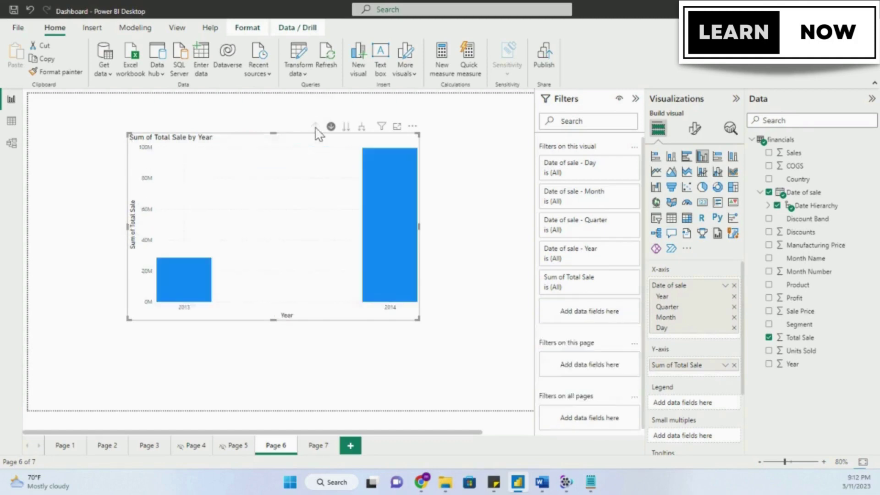
pyautogui.click(387, 201)
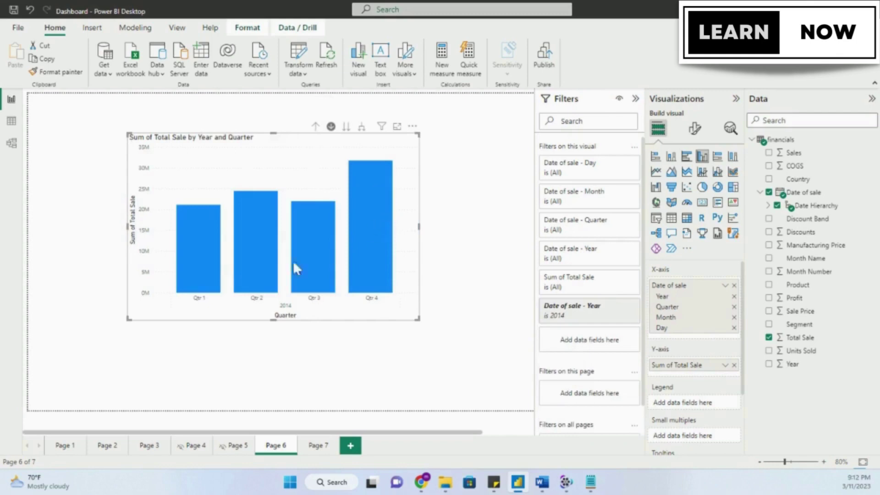
pyautogui.click(201, 258)
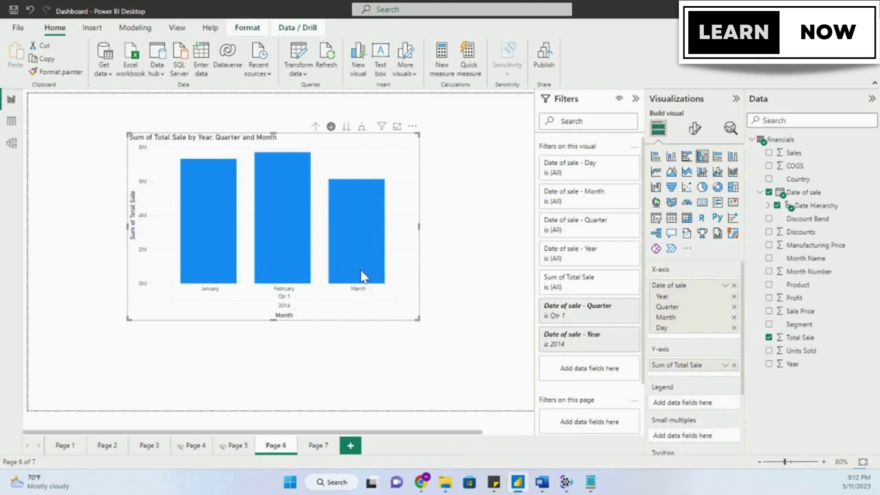
pyautogui.click(219, 226)
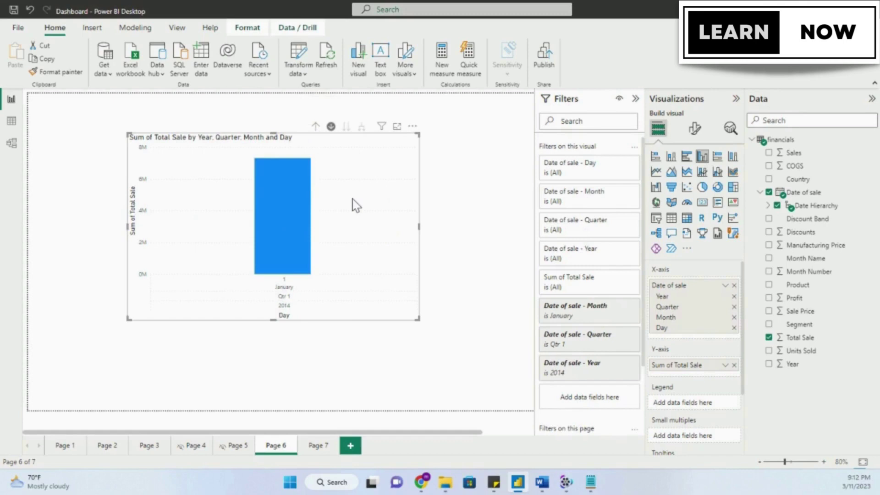
# Drill up from days through months and quarters to yearly totals, then shift the chart slightly left
pyautogui.click(316, 127)
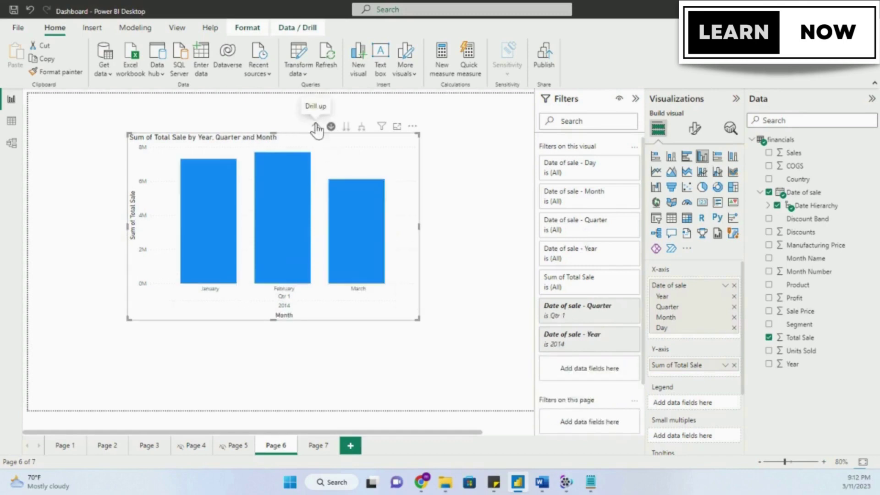
pyautogui.click(316, 127)
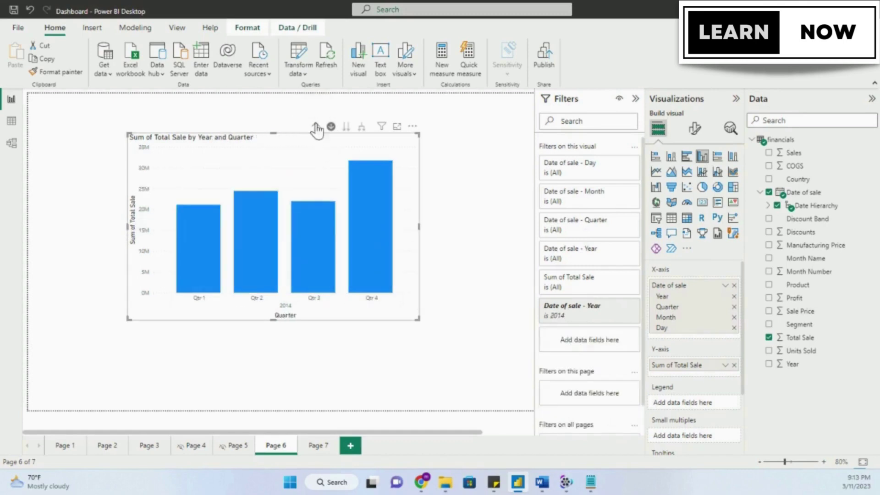
pyautogui.click(316, 127)
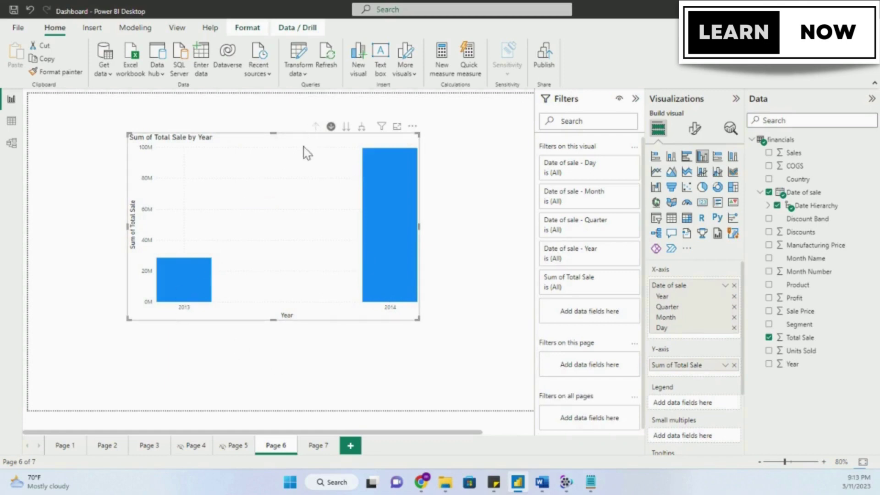
pyautogui.moveTo(303, 145); pyautogui.dragTo(276, 147)
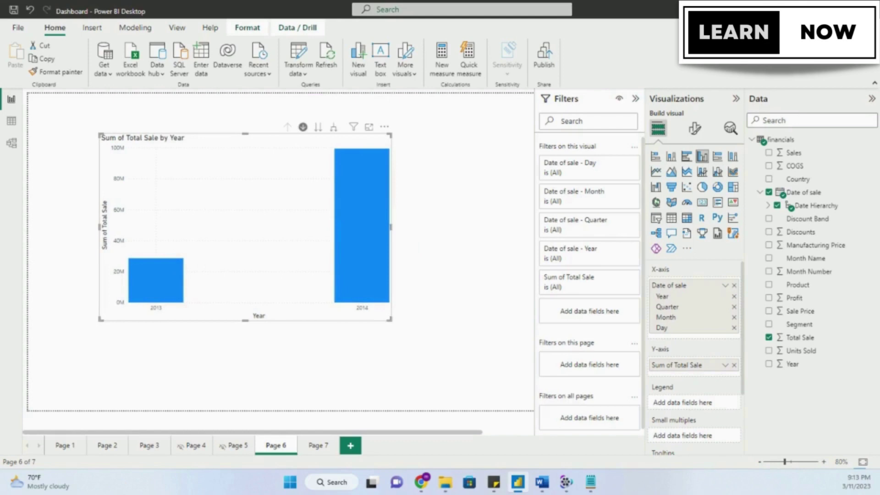
pyautogui.hotkey('alt', 'Tab')
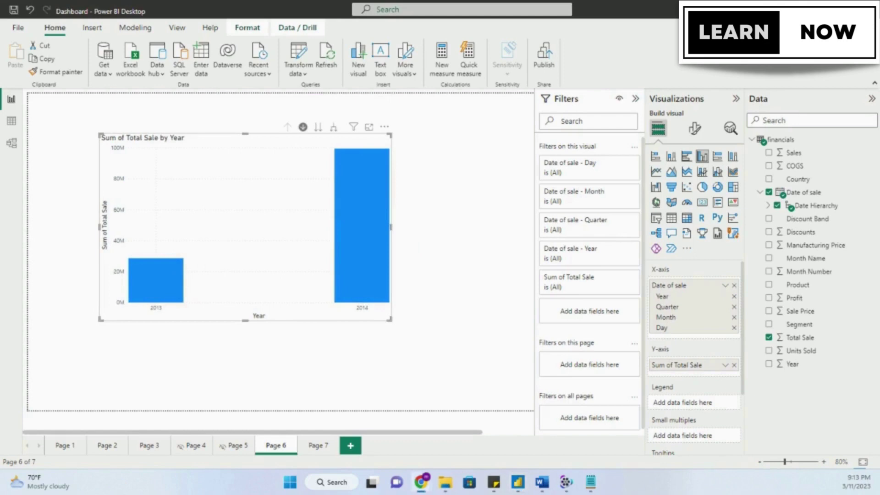